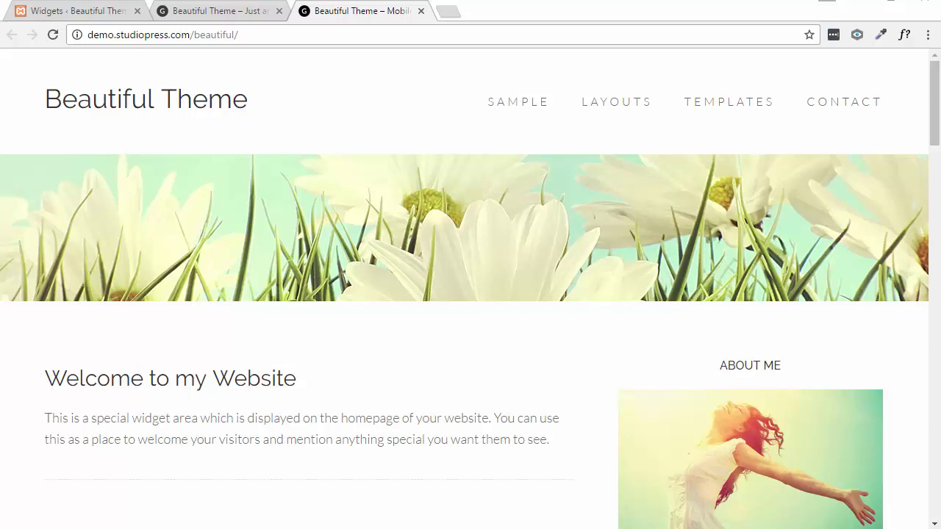
Close the Widgets tab and open the WordPress dashboard of the local Beautiful Theme site.
click(188, 16)
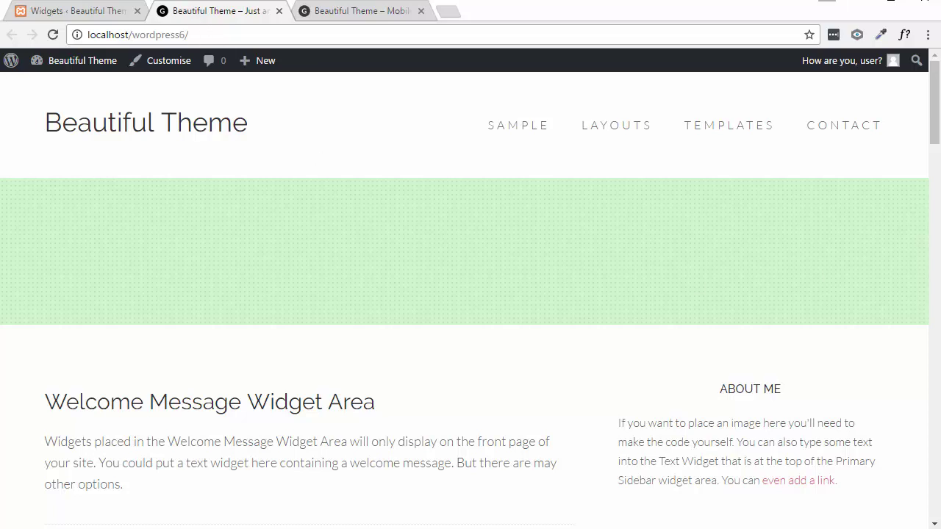
mouse_move(936, 100)
mouse_down()
mouse_move(939, 222)
mouse_move(935, 86)
mouse_up()
click(137, 11)
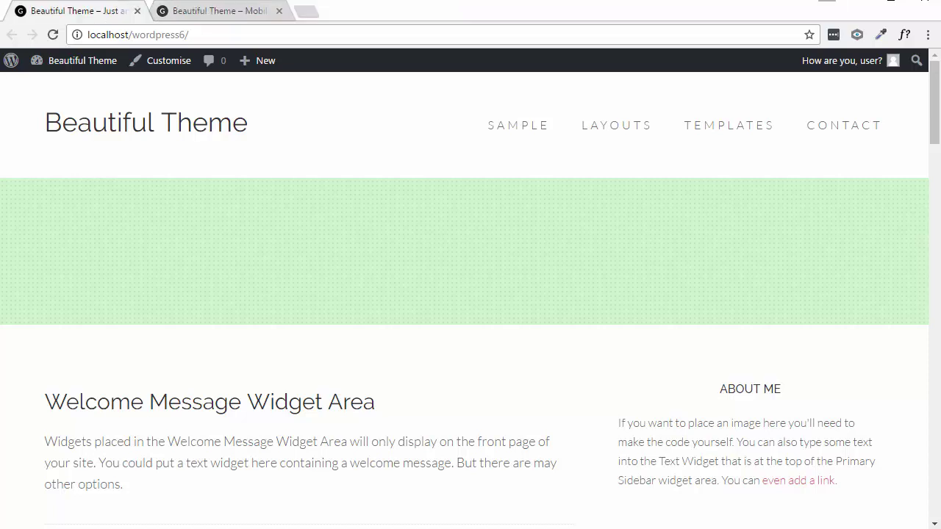
mouse_move(64, 66)
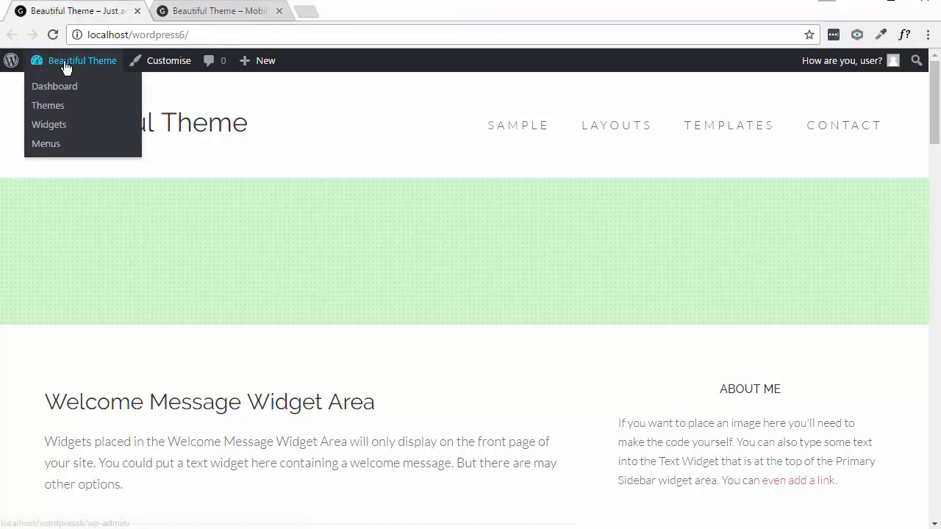
click(57, 90)
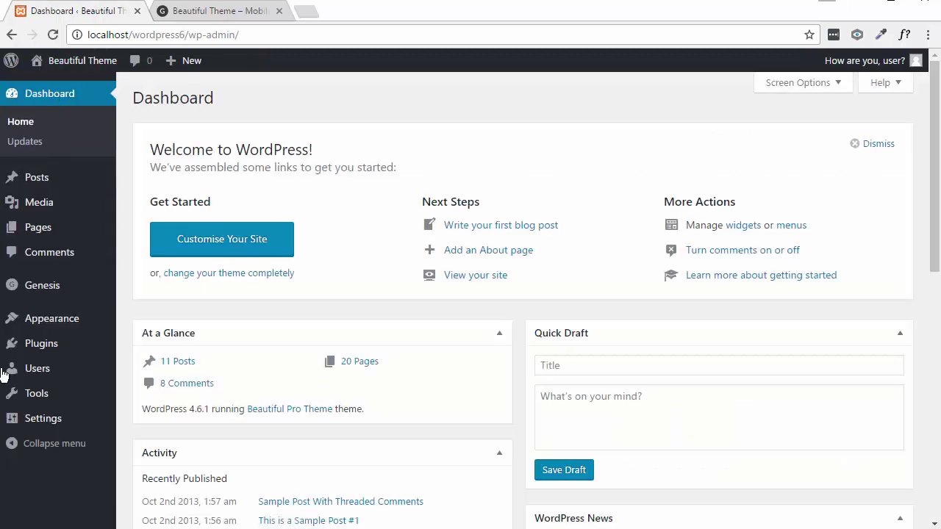
Search the plugin directory for "My Private Site", then install and activate that plugin.
mouse_move(51, 352)
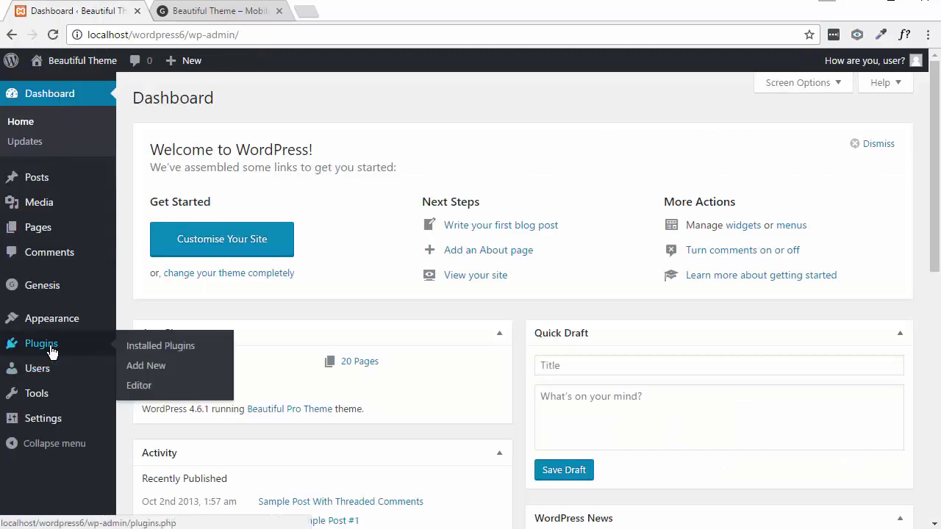
click(157, 374)
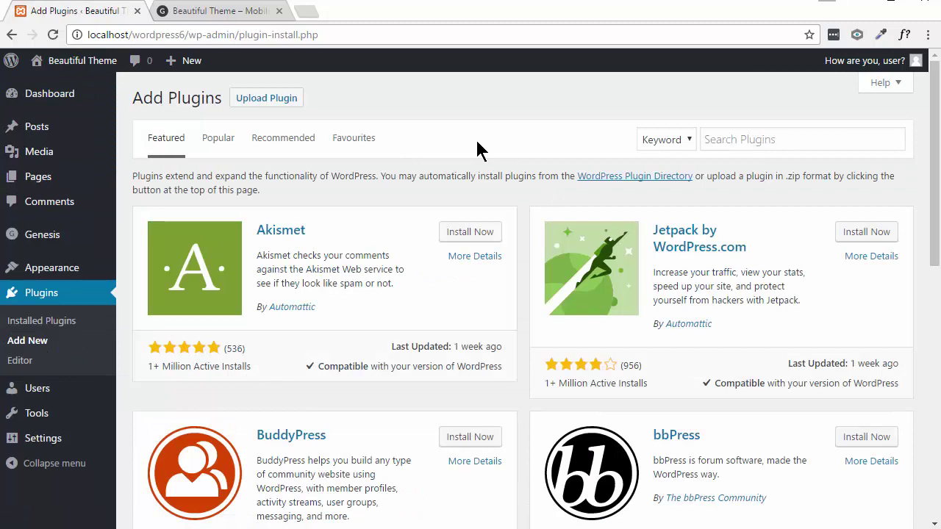
click(750, 138)
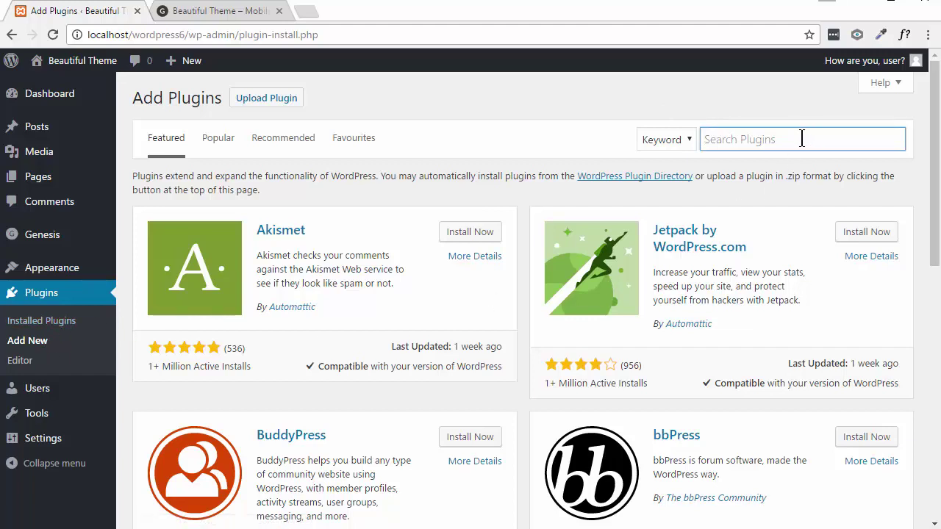
text(My Private Site)
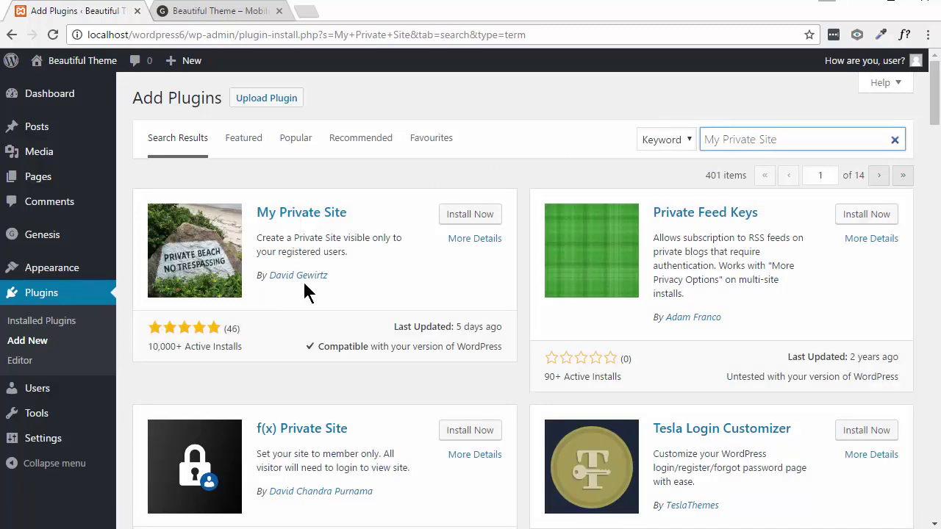
click(485, 218)
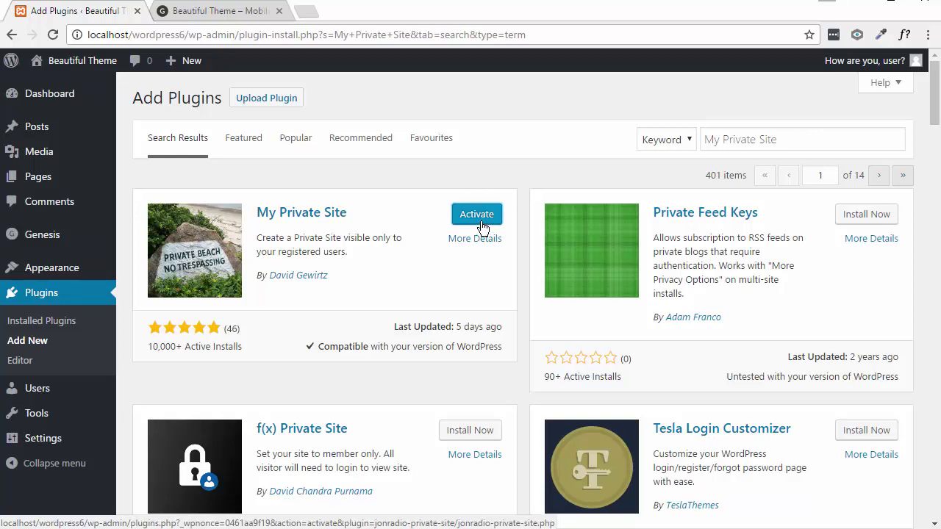
click(479, 217)
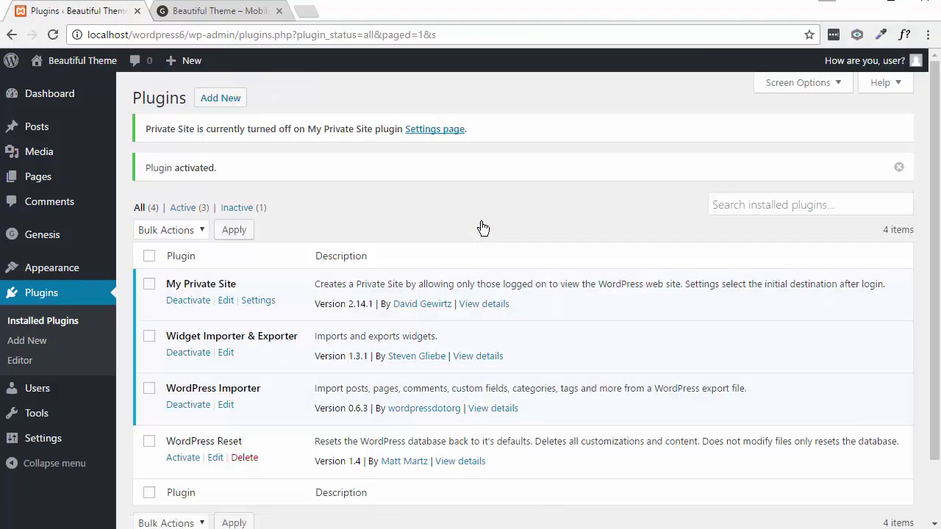
Switch to the incognito window and view the site's Content/Sidebar layout page as a logged-out visitor.
key(alt+Tab)
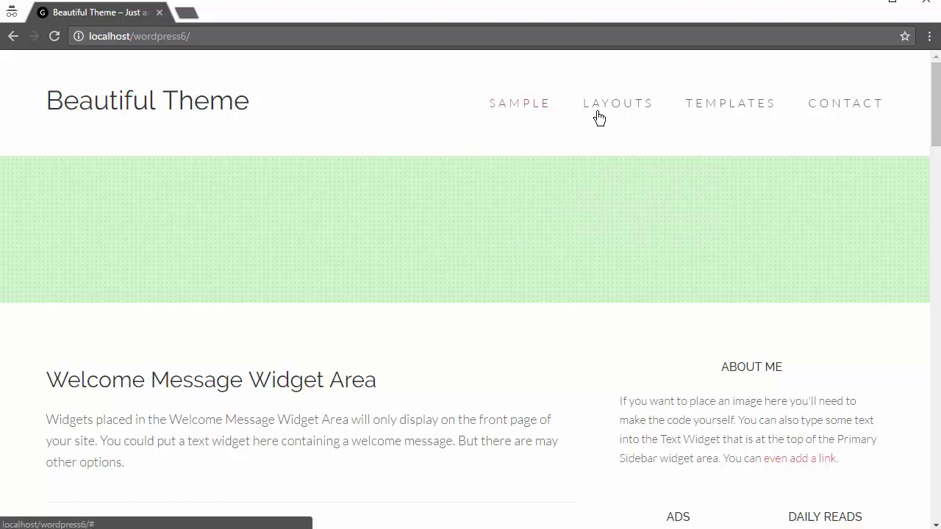
mouse_move(605, 111)
click(599, 150)
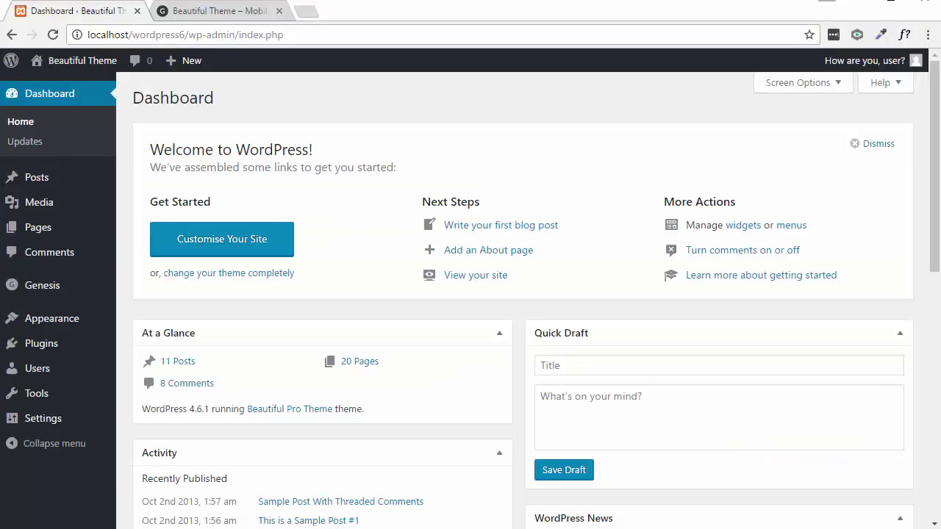
Enable the Private Site option in the My Private Site plugin's settings and save the changes.
mouse_move(22, 347)
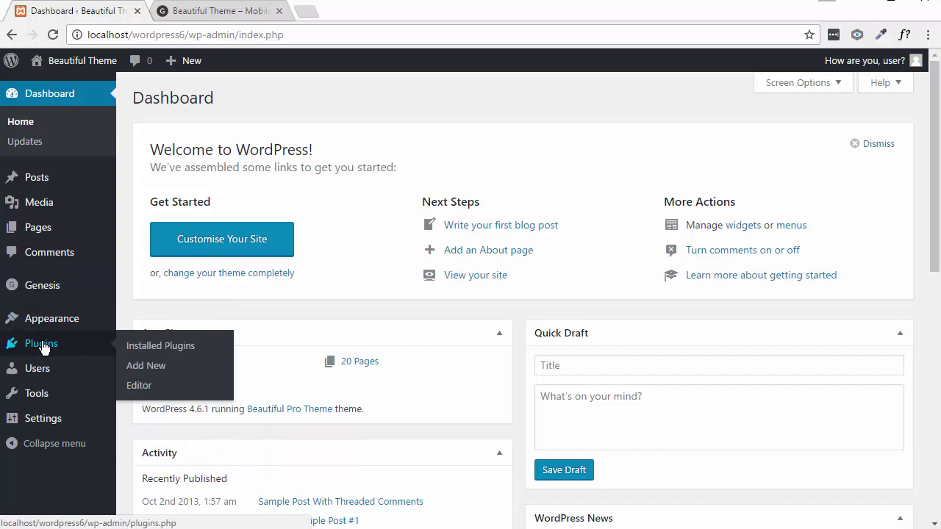
click(168, 349)
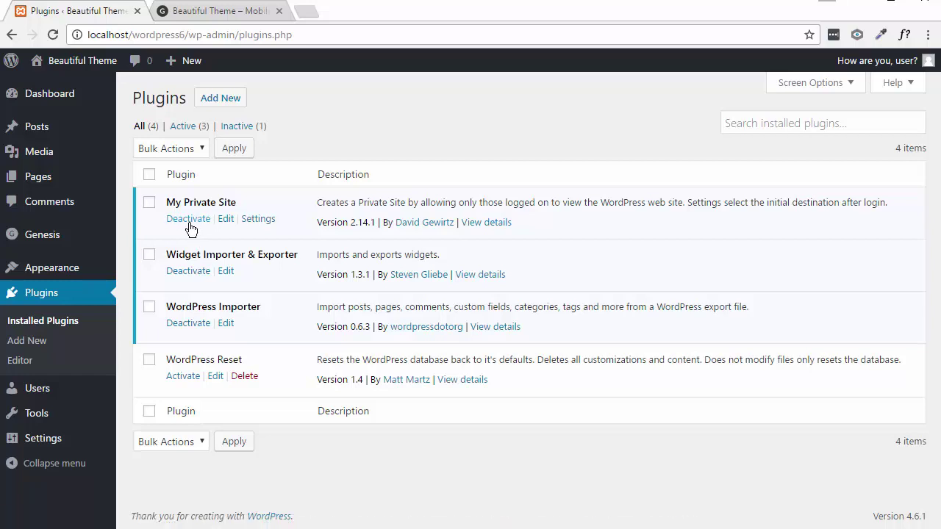
click(262, 222)
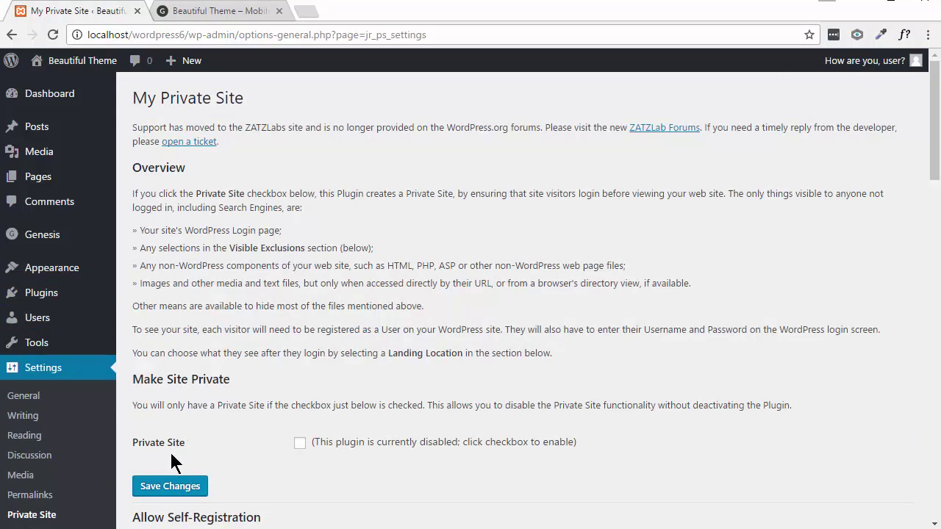
click(306, 451)
click(168, 488)
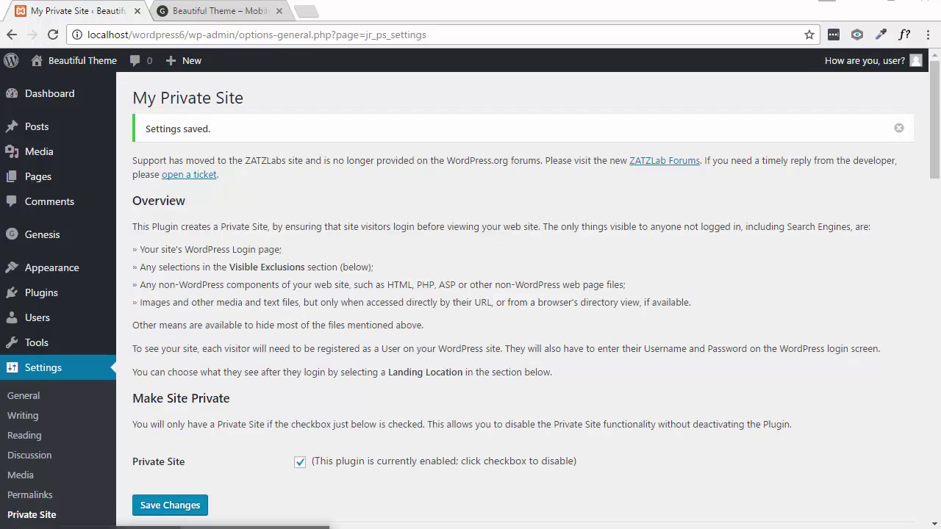
Reload the Content/Sidebar page in the incognito window to check access for logged-out visitors.
key(alt+Tab)
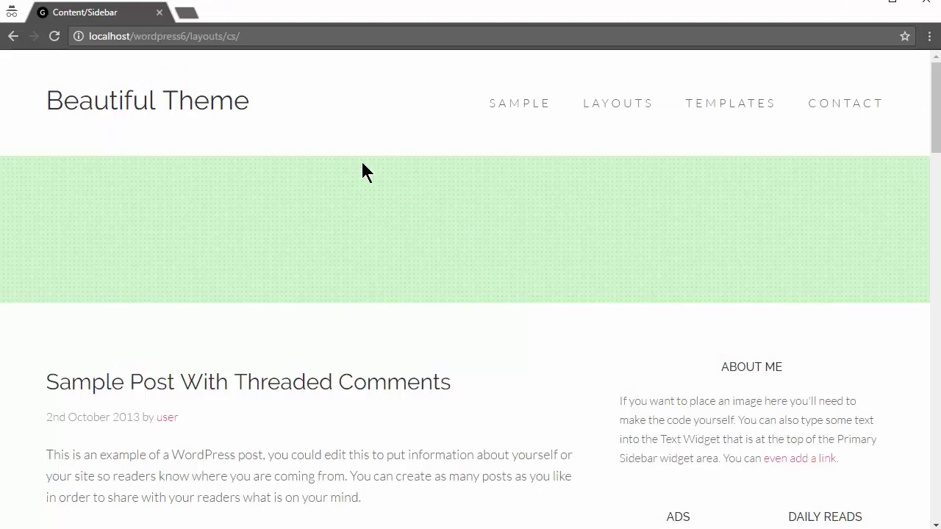
click(55, 36)
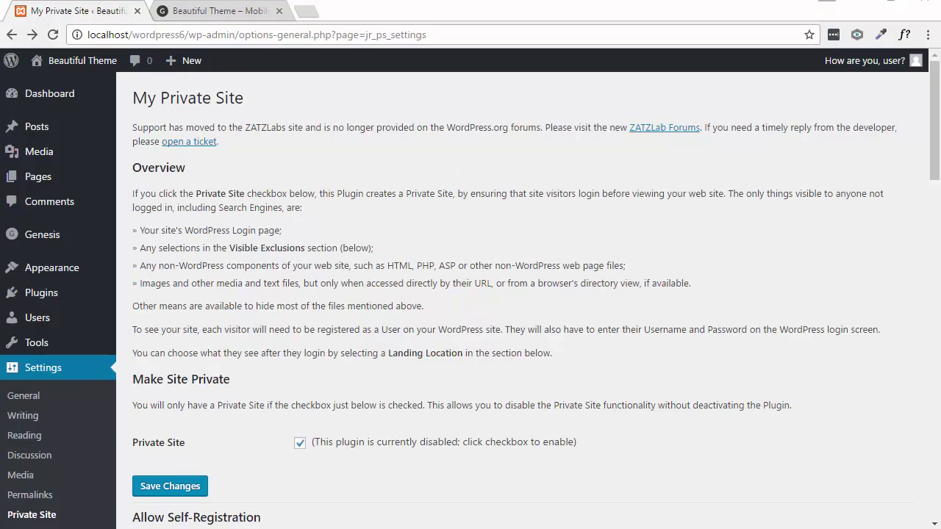
Start adding a new WordPress user and fill in the required username and email address.
mouse_move(39, 327)
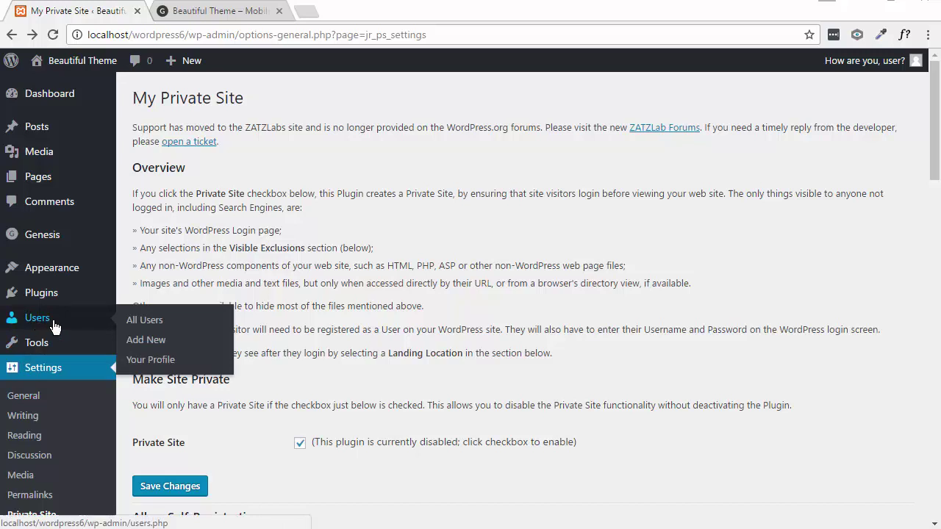
click(144, 325)
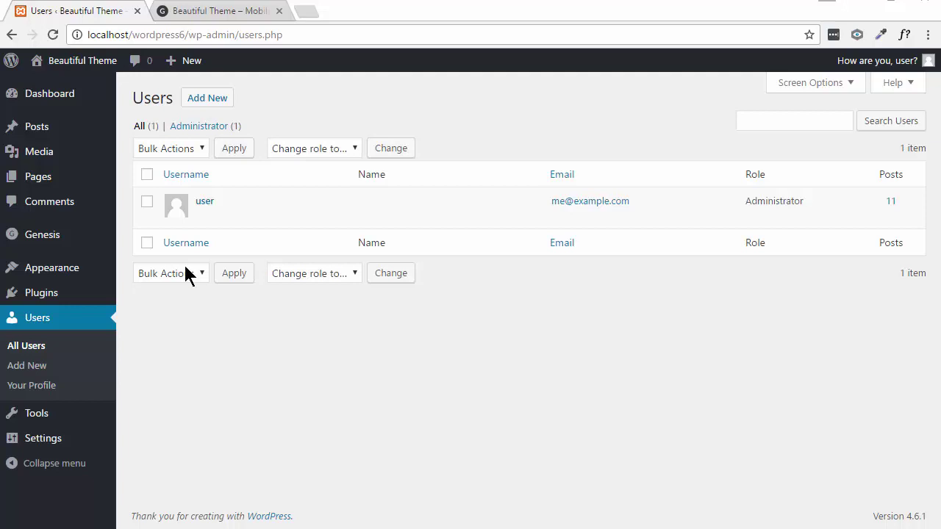
click(208, 101)
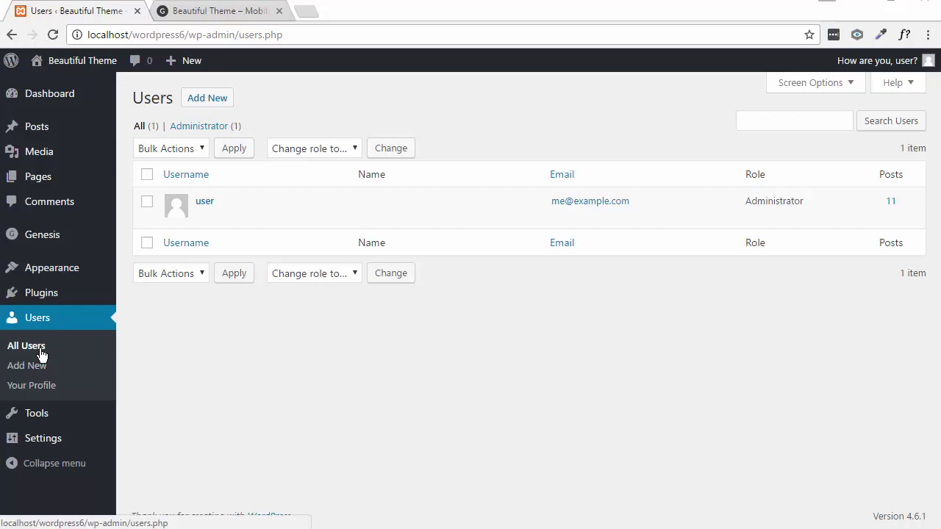
click(216, 102)
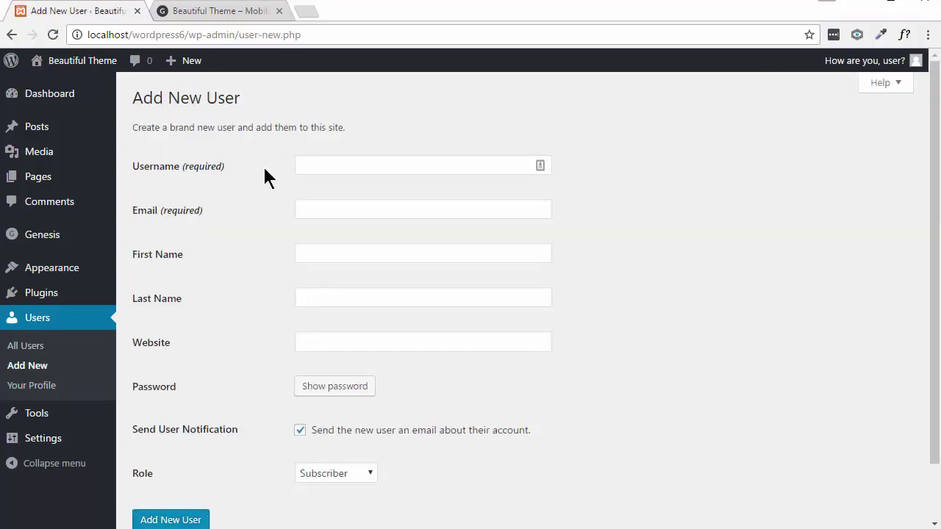
click(301, 162)
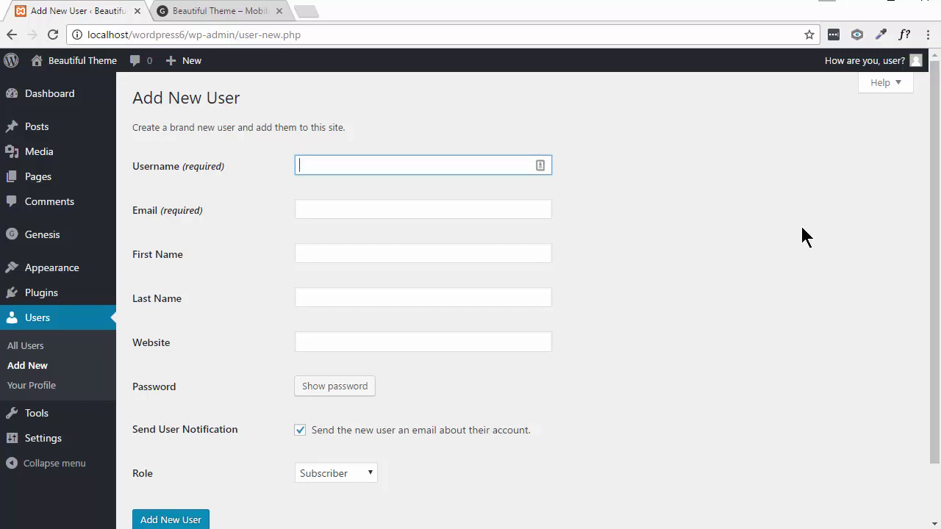
text(jane)
click(433, 213)
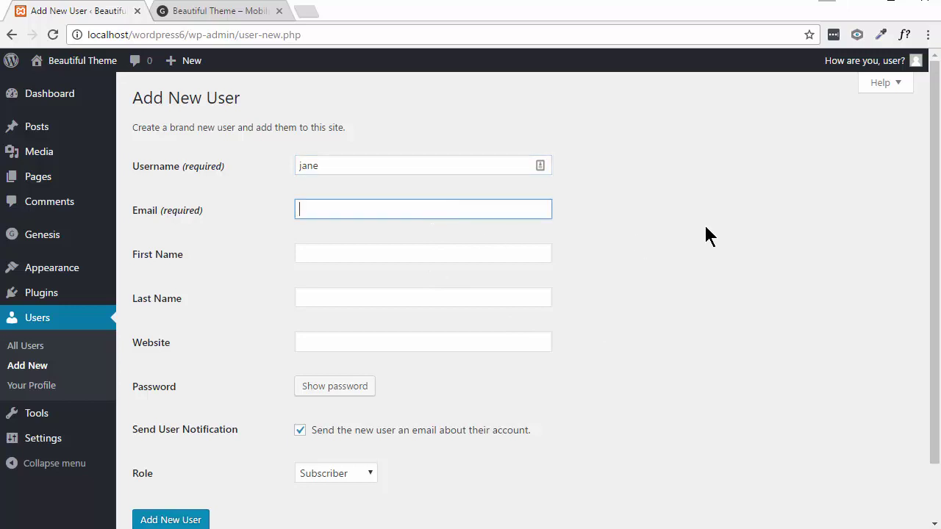
text(jane@example.com)
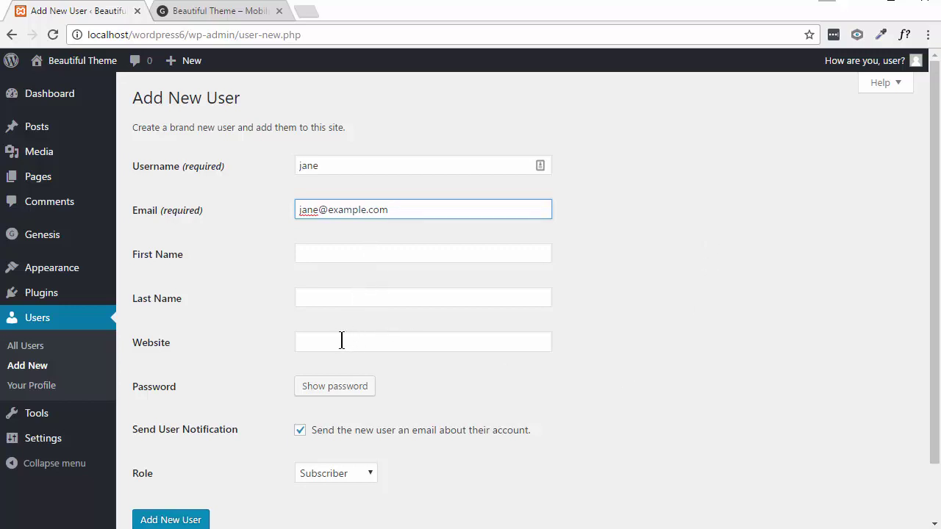
Reveal the generated password for the new user and copy it from the Password field.
click(351, 387)
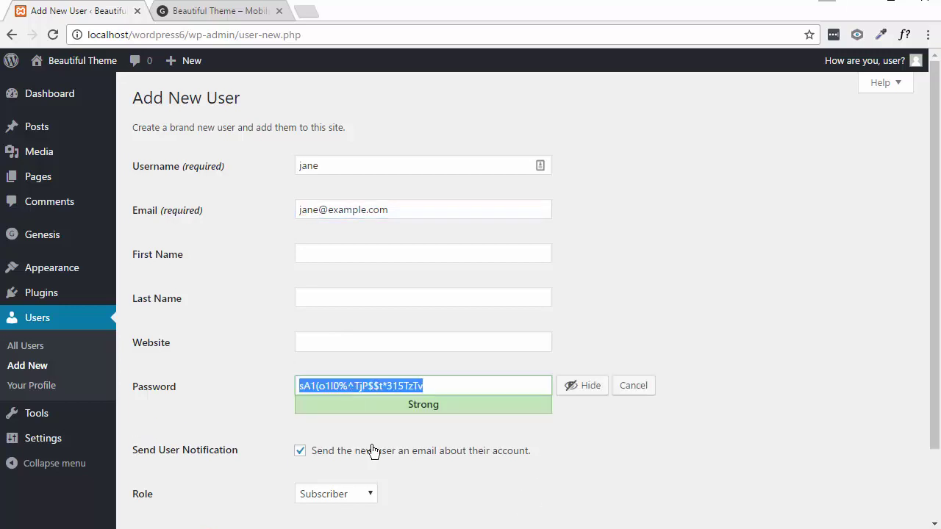
right_click(384, 386)
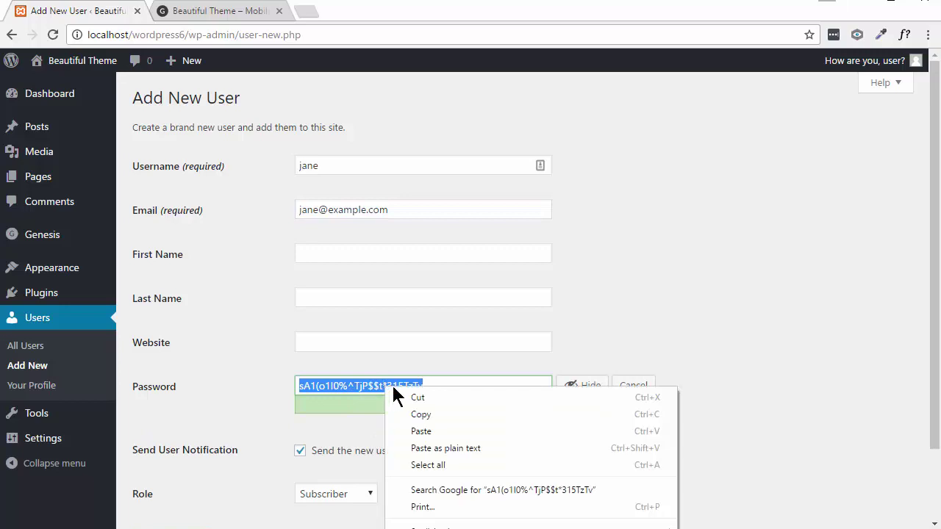
click(414, 415)
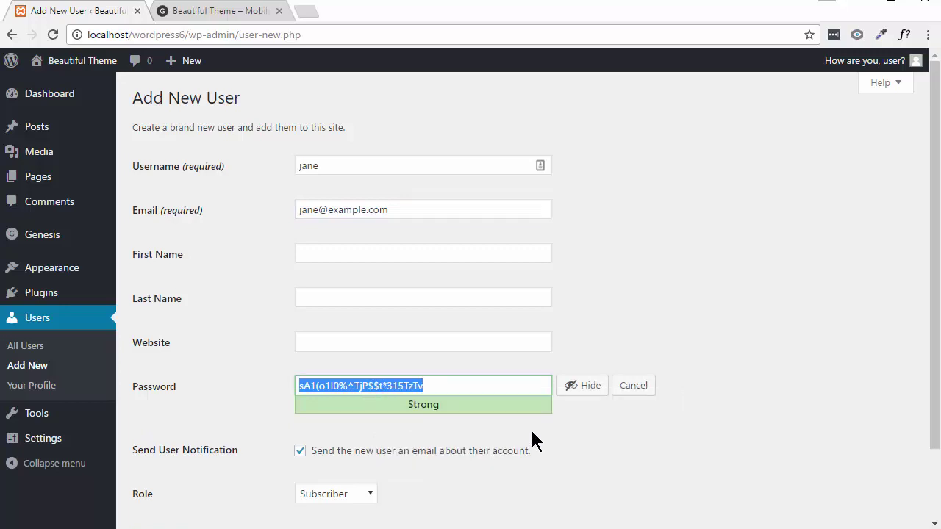
click(580, 422)
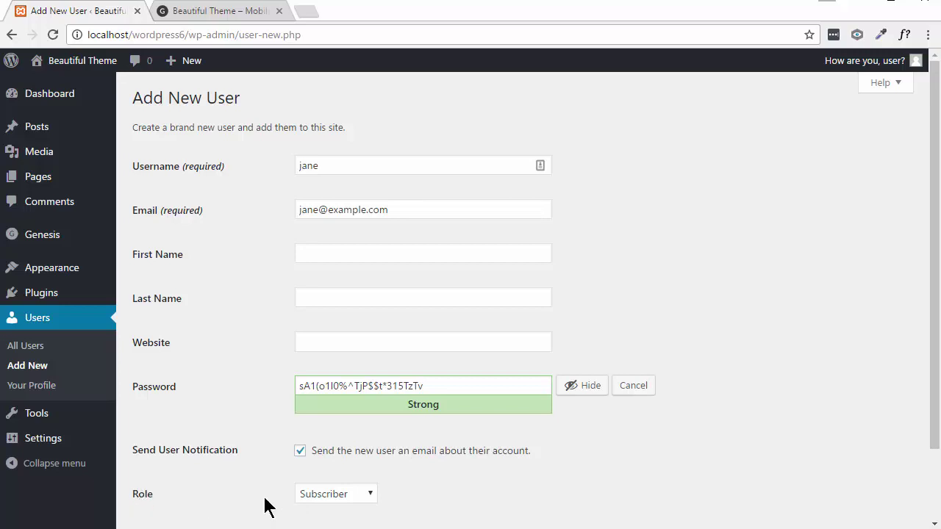
Review the available roles for the new user and set the role to Subscriber.
click(370, 494)
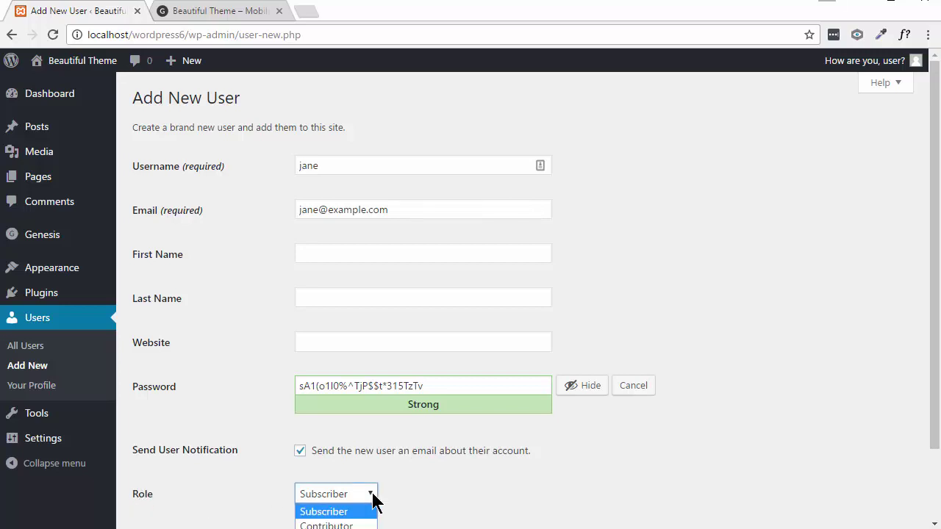
click(373, 497)
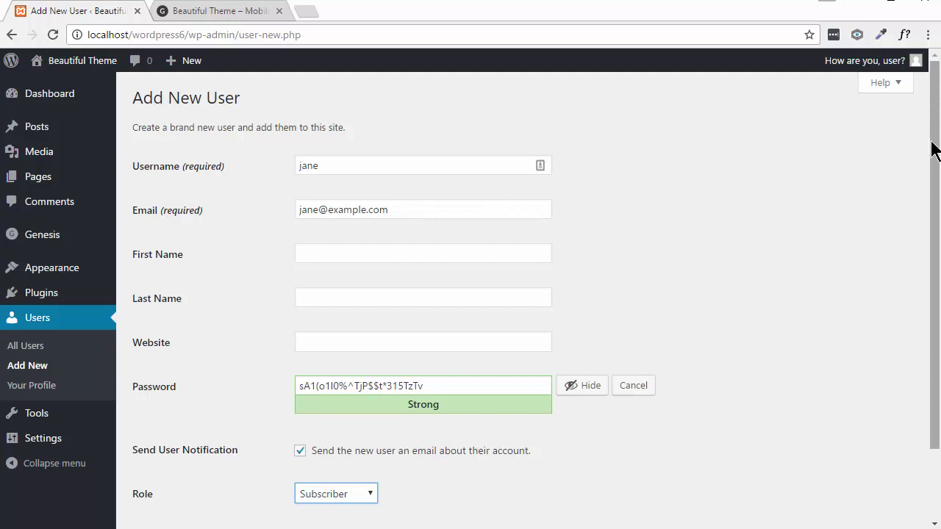
drag(932, 151, 842, 273)
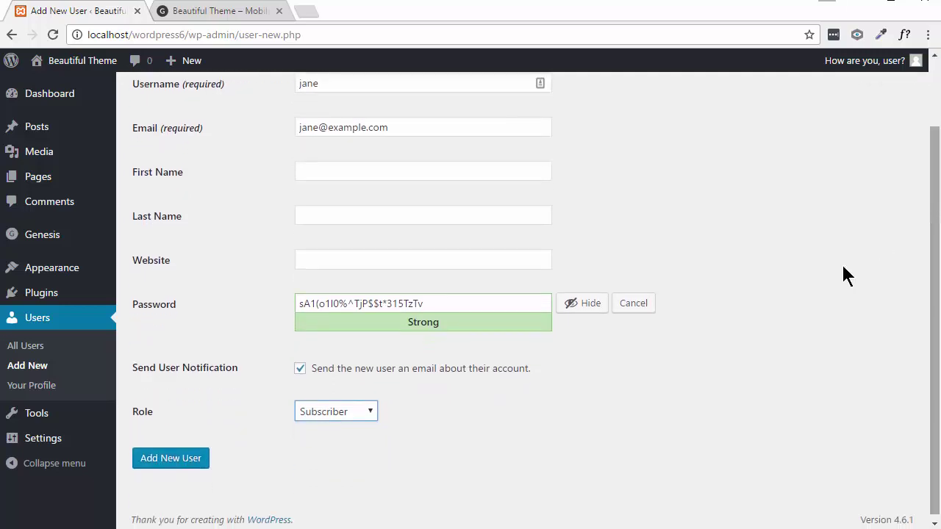
click(368, 410)
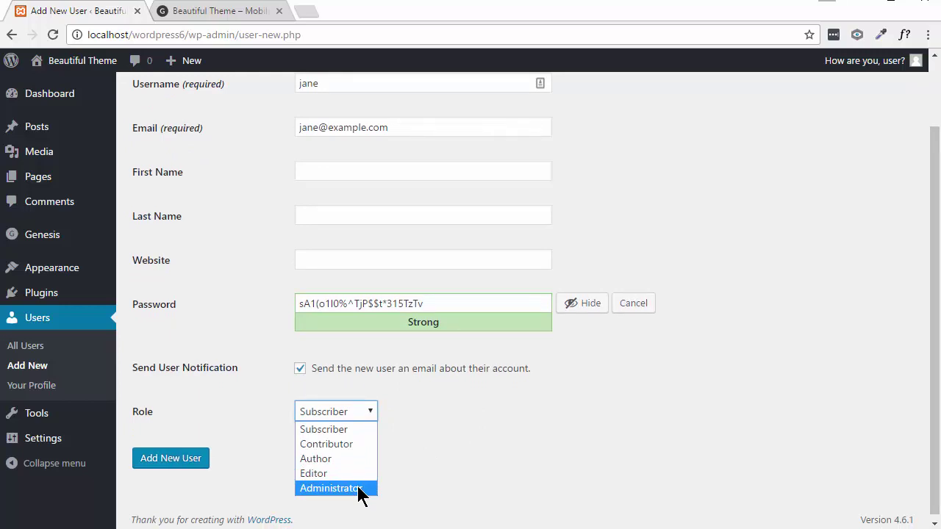
click(347, 431)
click(424, 439)
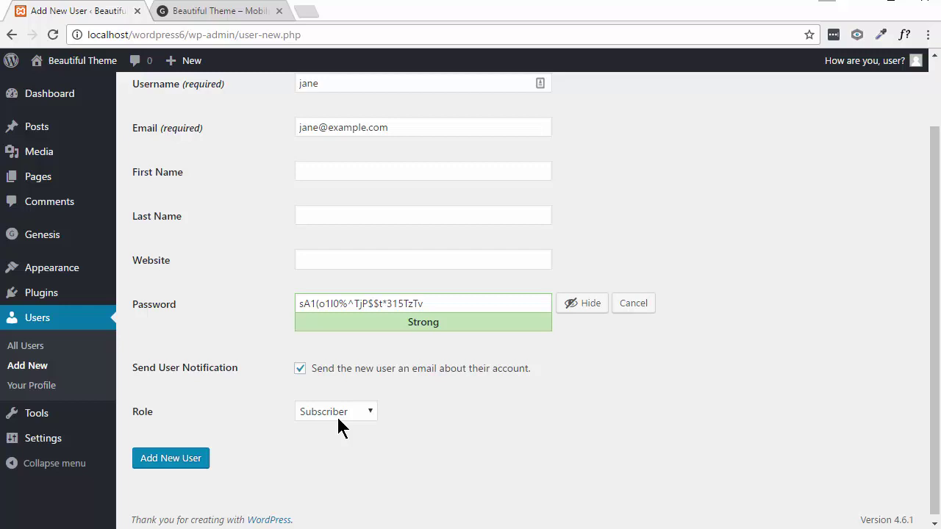
click(369, 416)
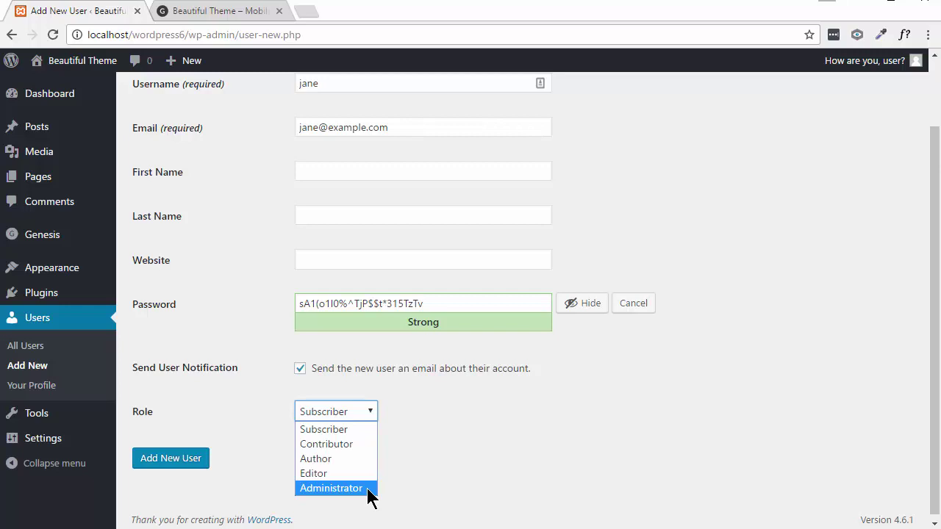
click(451, 447)
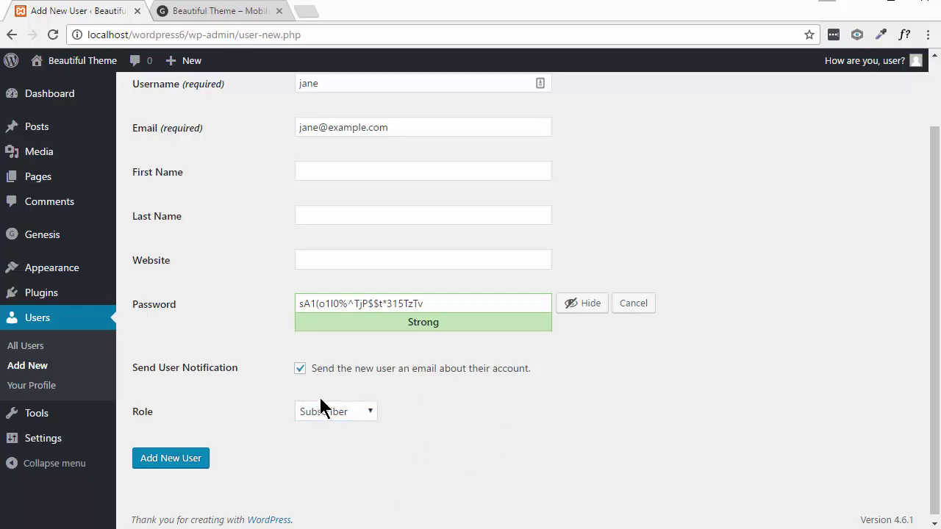
Turn off the account notification email for the new user and create the account.
click(300, 368)
click(178, 459)
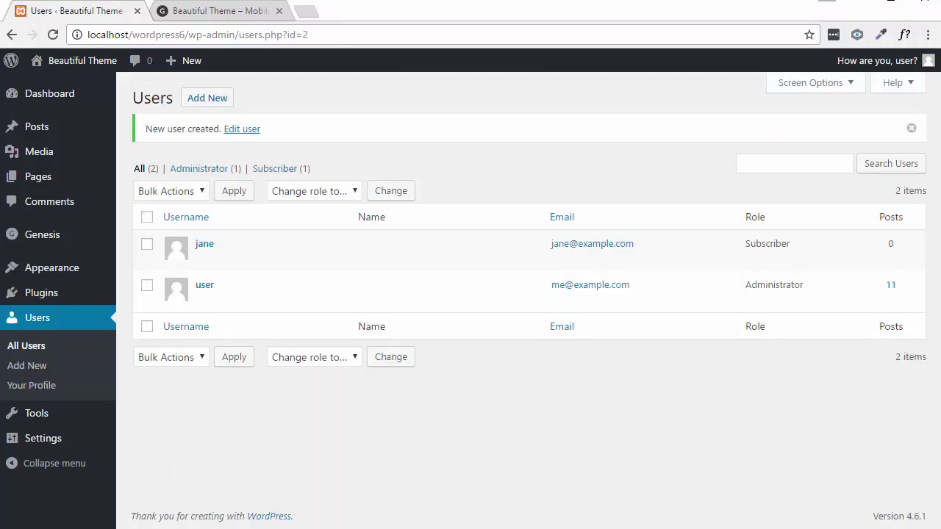
Switch to the incognito window and log in with the new subscriber's username and the copied password in the Password field.
key(alt+Tab)
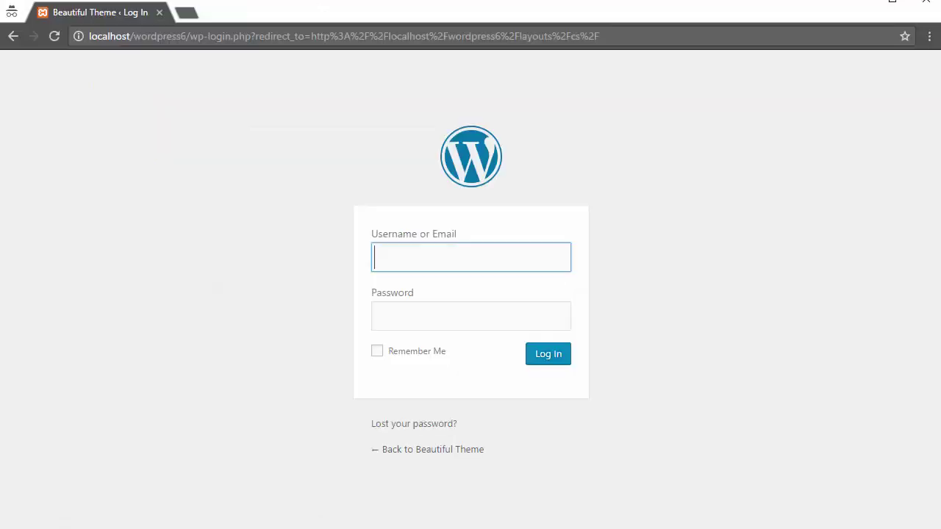
click(56, 36)
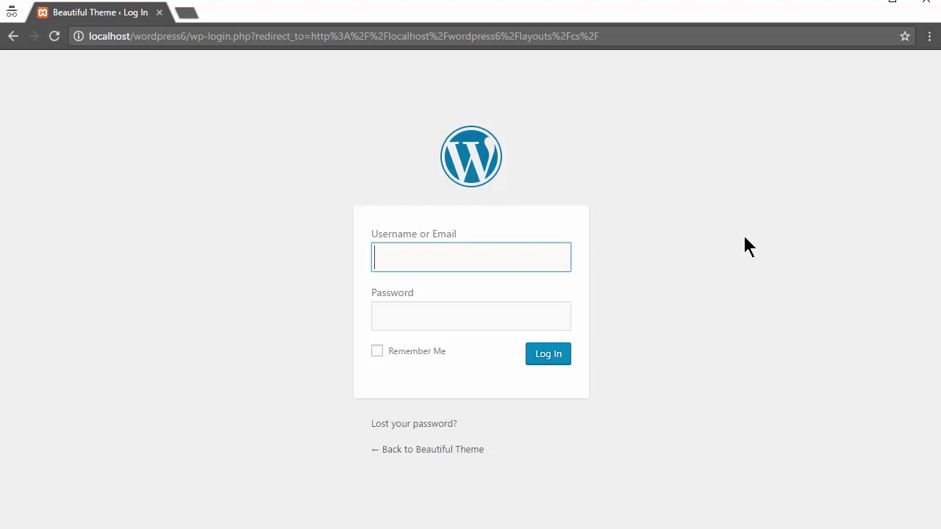
text(jane)
key(Tab)
key(ctrl+v)
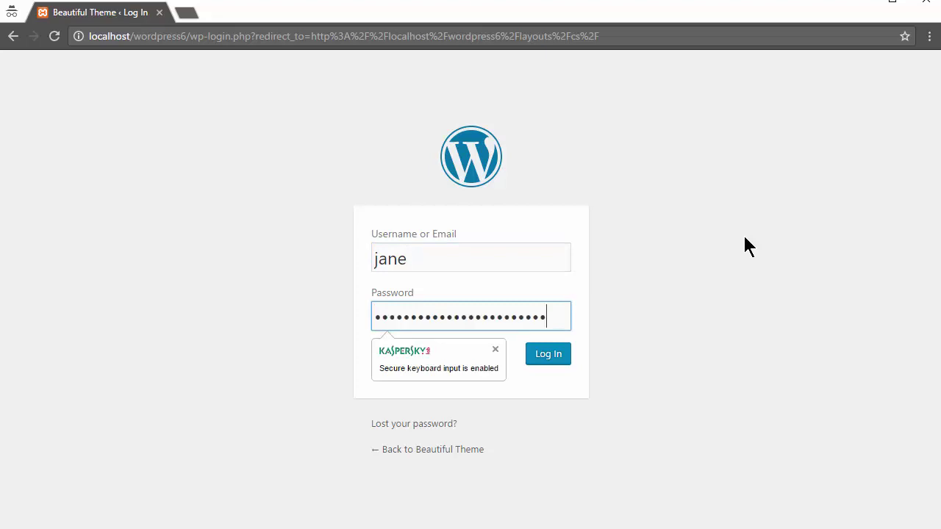
click(671, 337)
click(550, 355)
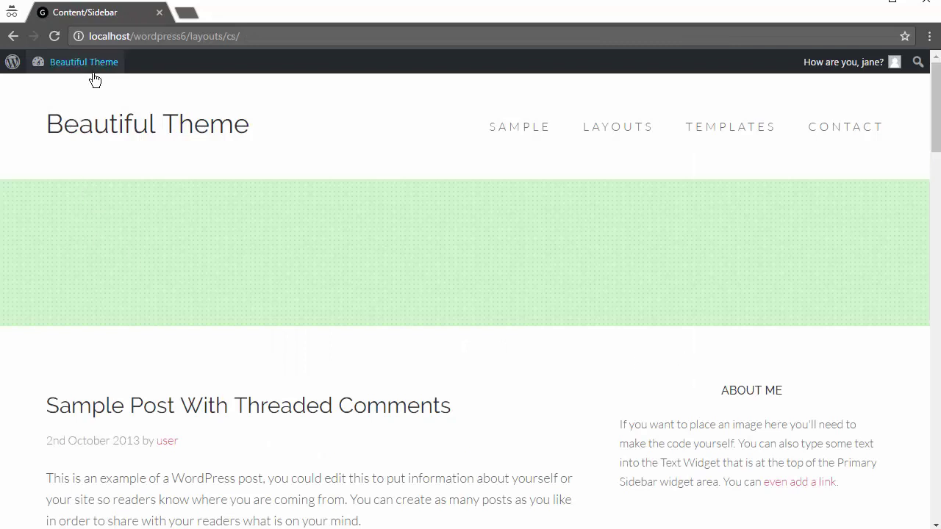
Look at the subscriber's WordPress dashboard and return to the Beautiful Theme site's front page.
mouse_move(66, 63)
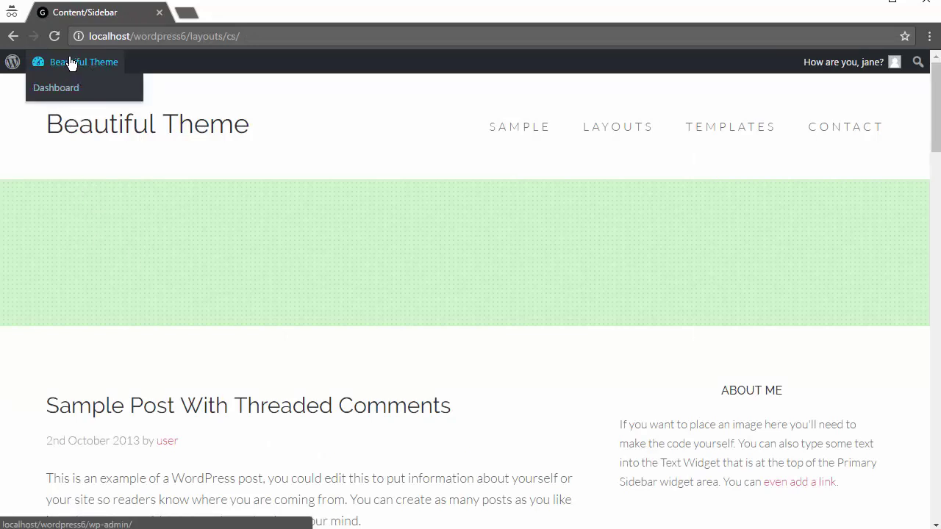
click(61, 91)
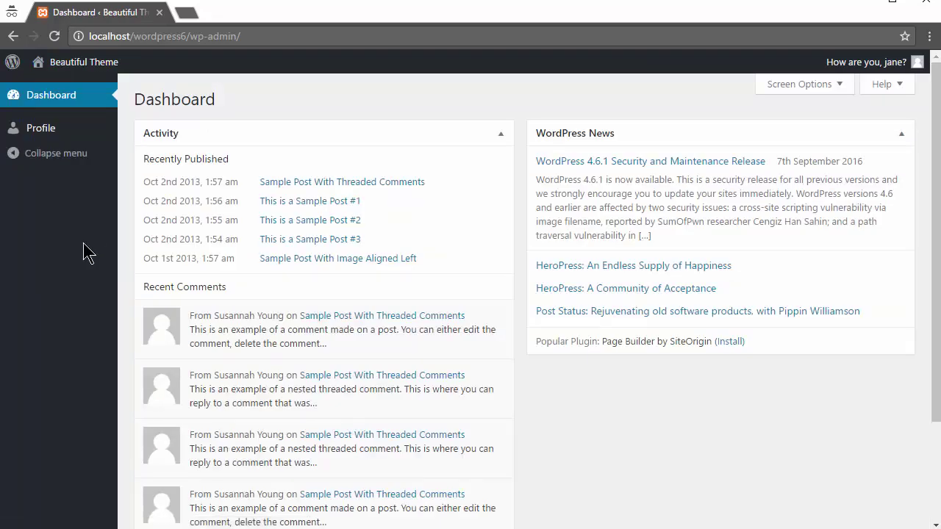
mouse_move(67, 63)
click(59, 89)
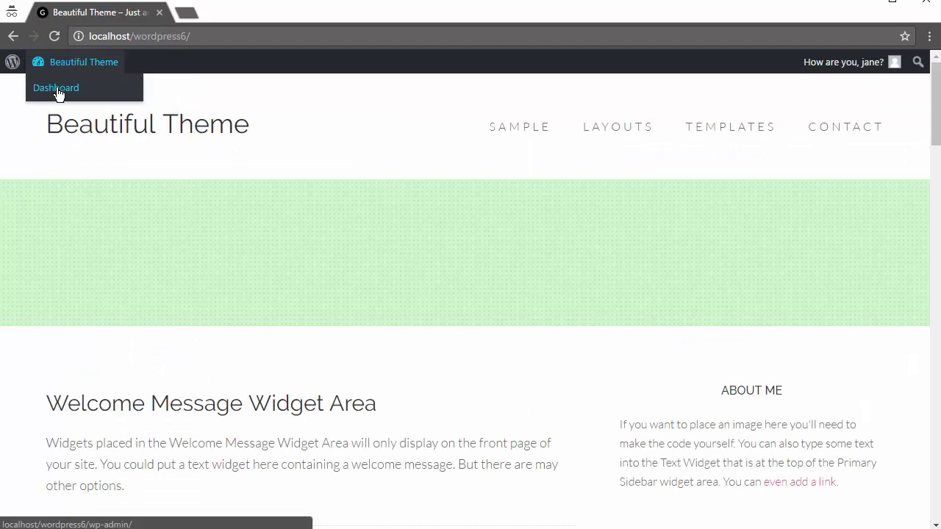
click(67, 66)
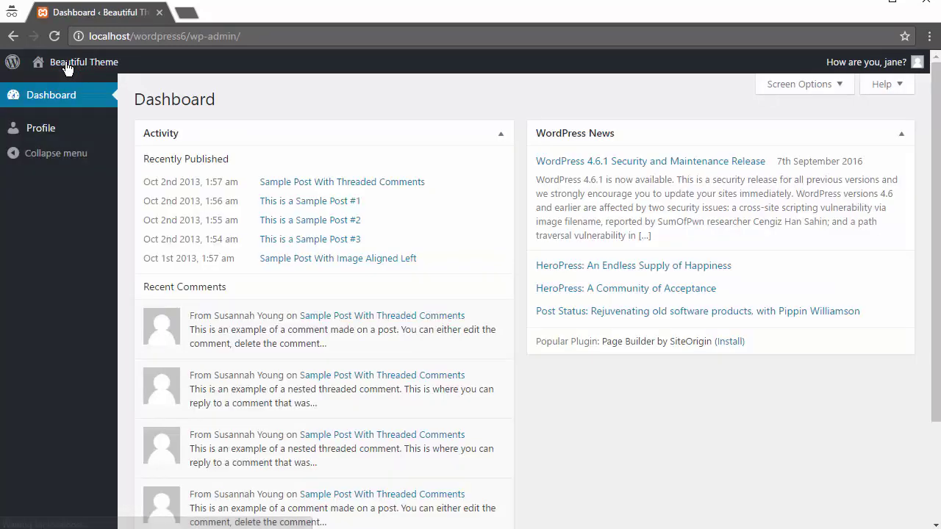
click(66, 65)
click(67, 65)
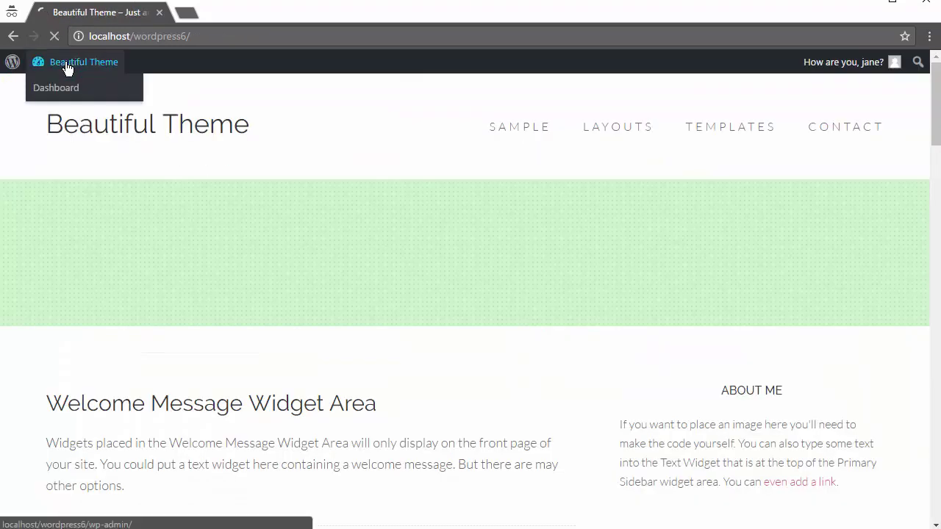
click(66, 65)
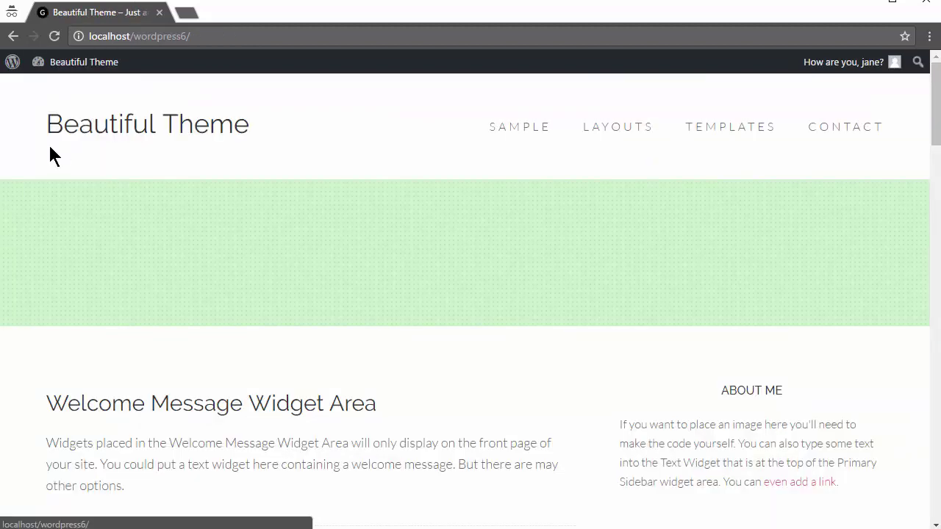
Log the subscriber out of the site.
mouse_move(15, 69)
mouse_move(74, 66)
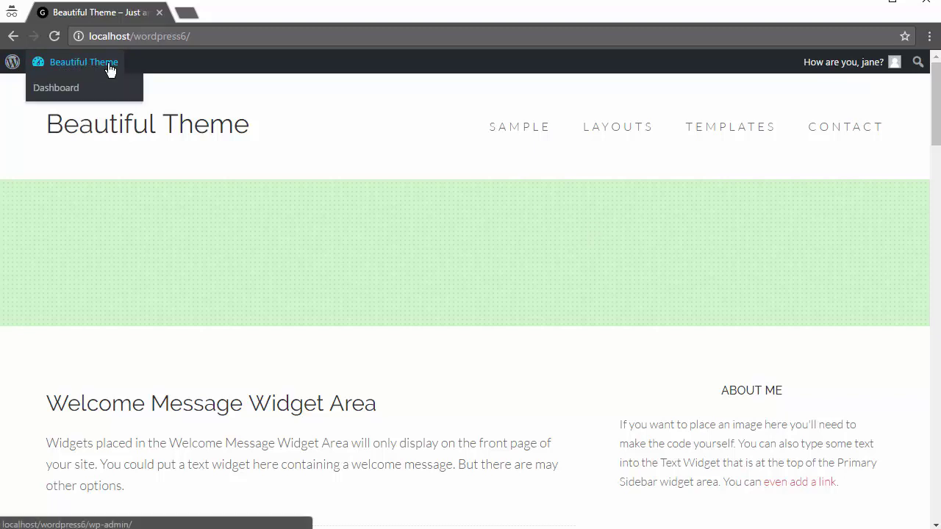
mouse_move(844, 73)
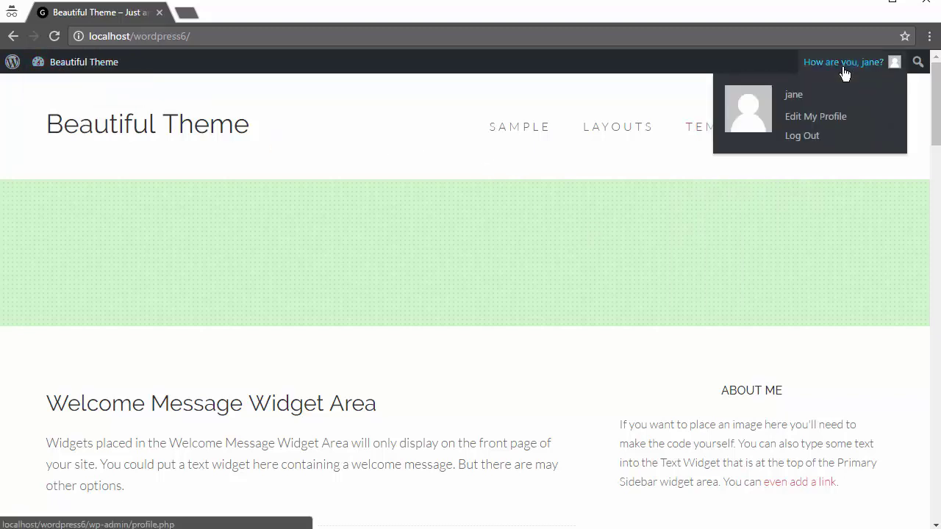
click(812, 141)
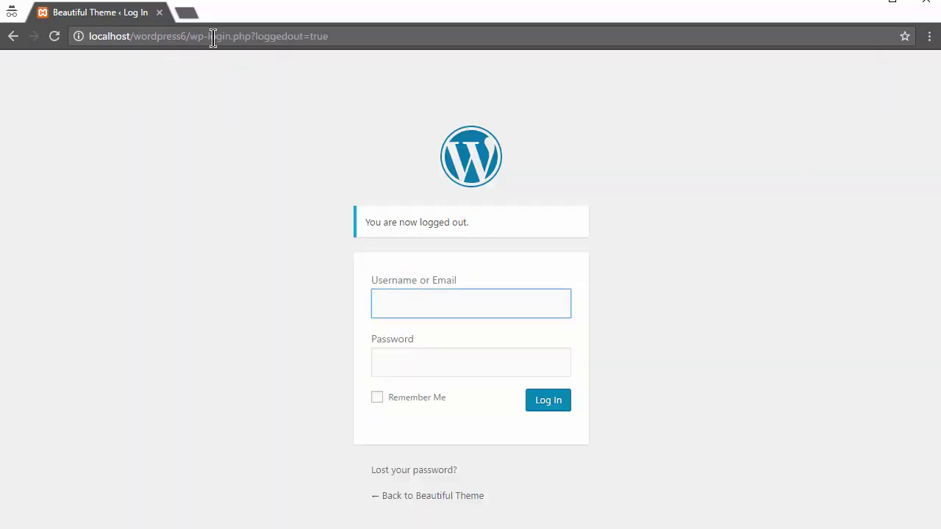
Load the site's home address localhost/wordpress6/ to check access while logged out.
drag(189, 36, 370, 37)
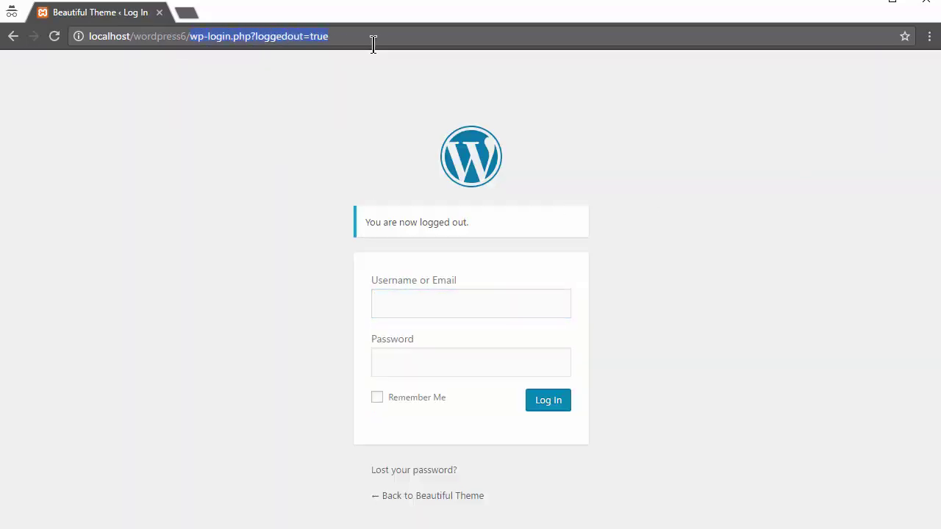
key(BackSpace)
key(Return)
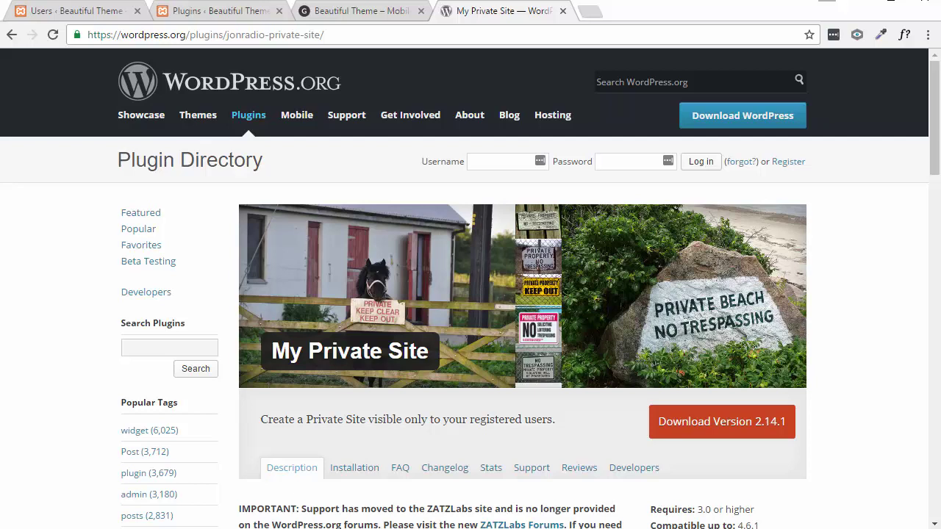
Back in the administrator's browser window, review the My Private Site plugin's settings and the new subscriber's entry in the Users list.
click(352, 13)
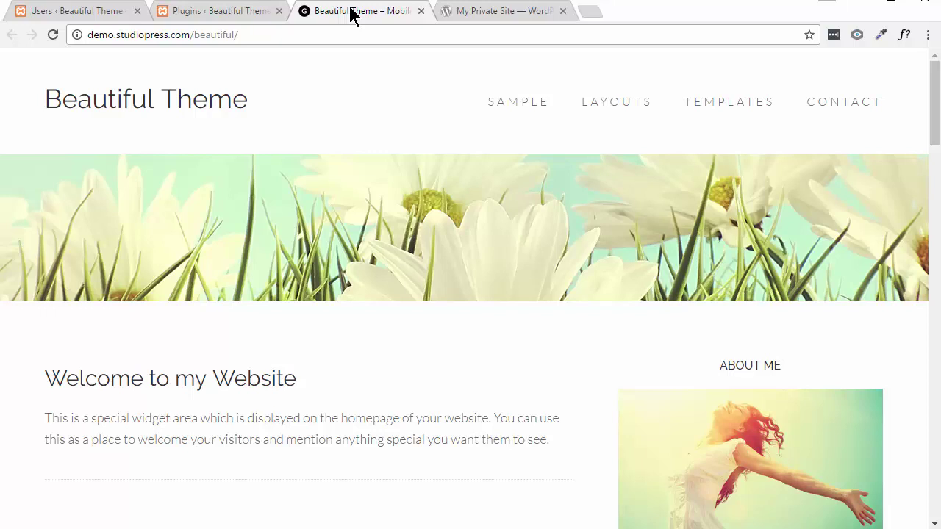
click(234, 12)
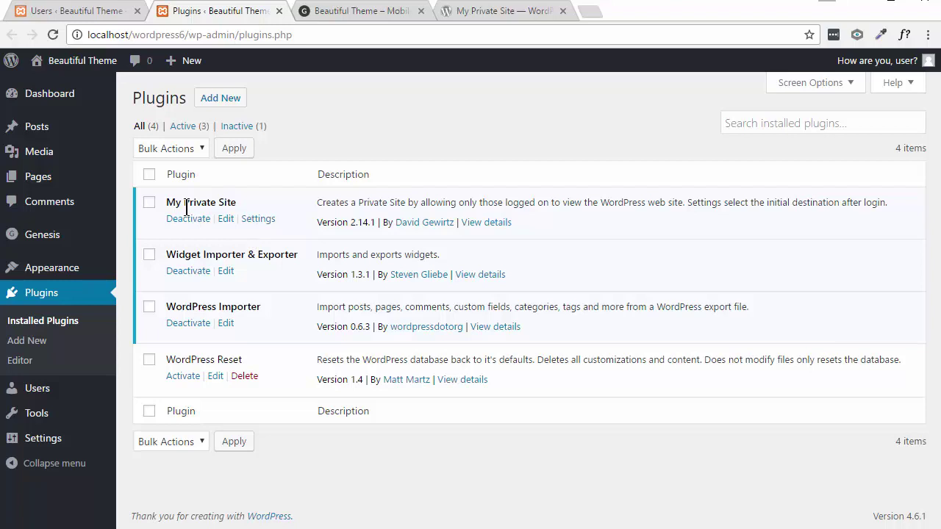
click(258, 220)
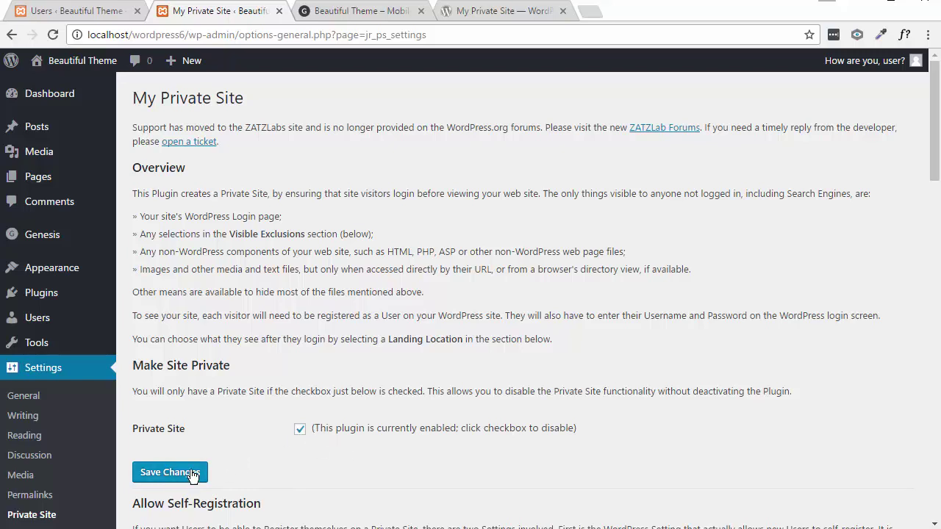
click(110, 12)
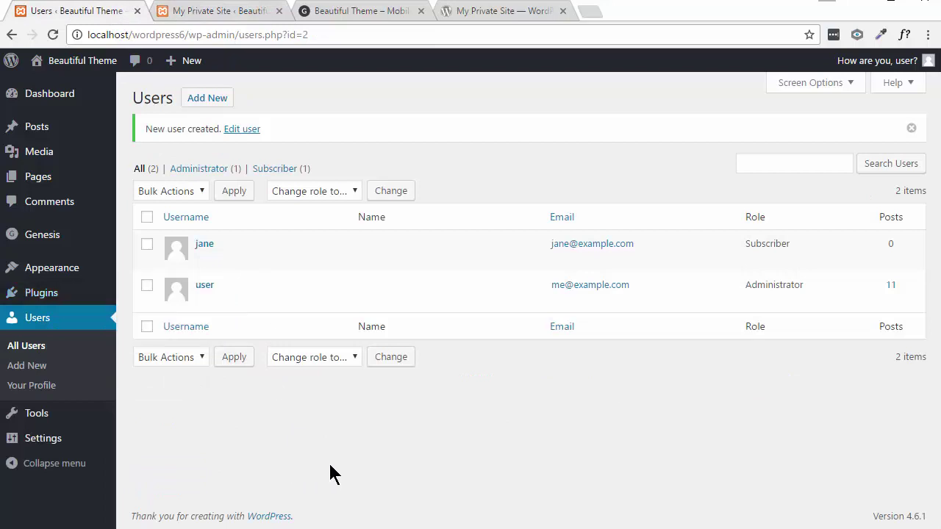
mouse_move(206, 252)
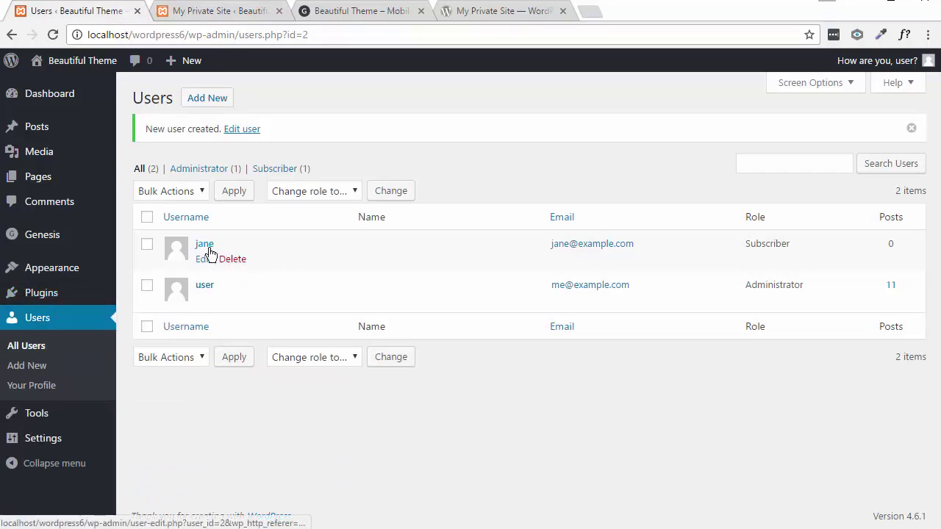